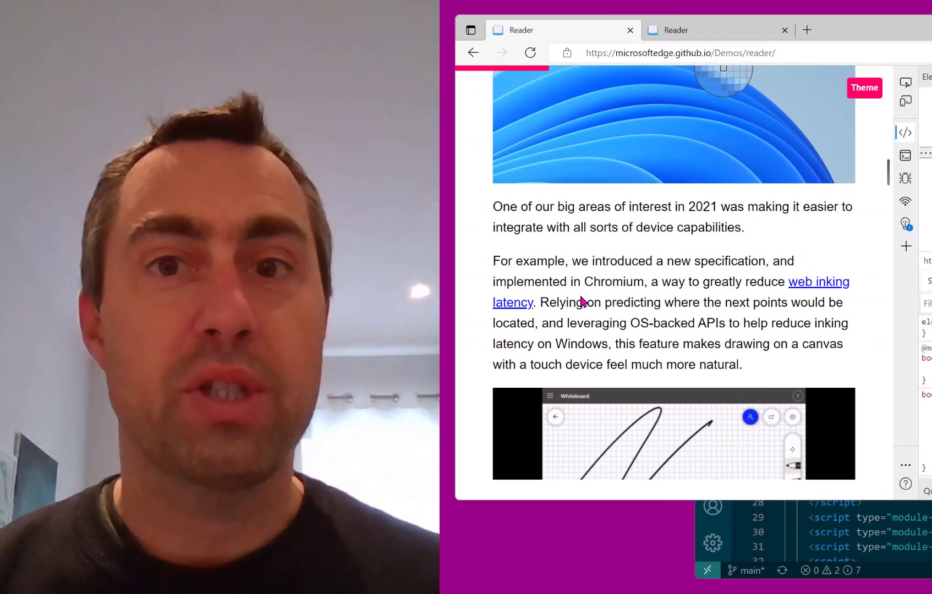
- Scroll down through the Reader demo article, watching its progress bar grow
{"action": "scroll", "coordinate": [581, 299], "scroll_direction": "down", "scroll_amount": 1}
{"action": "scroll", "coordinate": [684, 279], "scroll_direction": "down", "scroll_amount": 4}
{"action": "scroll", "coordinate": [687, 220], "scroll_direction": "down", "scroll_amount": 1}
{"action": "scroll", "coordinate": [686, 220], "scroll_direction": "down", "scroll_amount": 2}
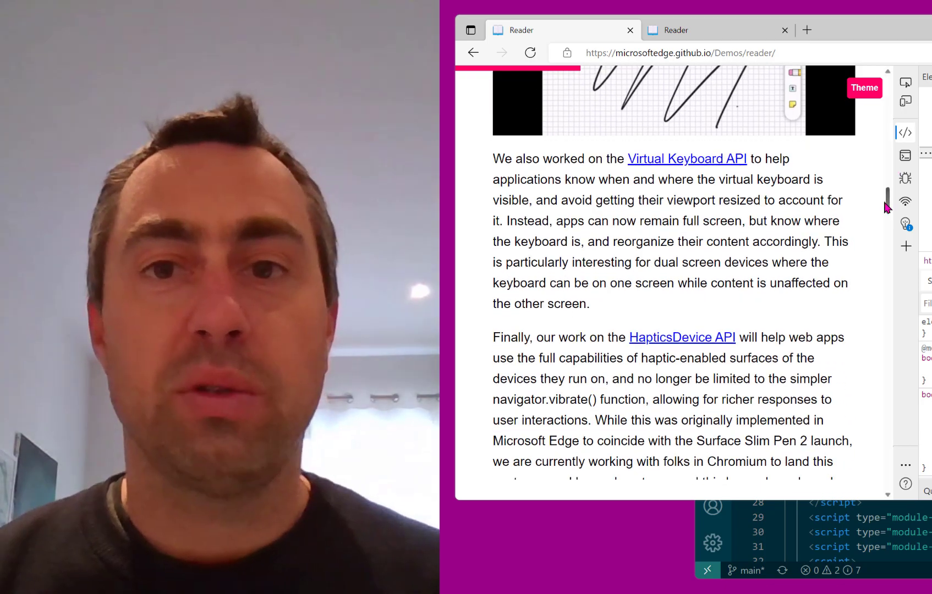
{"action": "mouse_move", "coordinate": [887, 198]}
{"action": "left_mouse_down"}
{"action": "mouse_move", "coordinate": [890, 250]}
{"action": "mouse_move", "coordinate": [892, 189]}
{"action": "mouse_move", "coordinate": [896, 486]}
{"action": "left_mouse_up"}
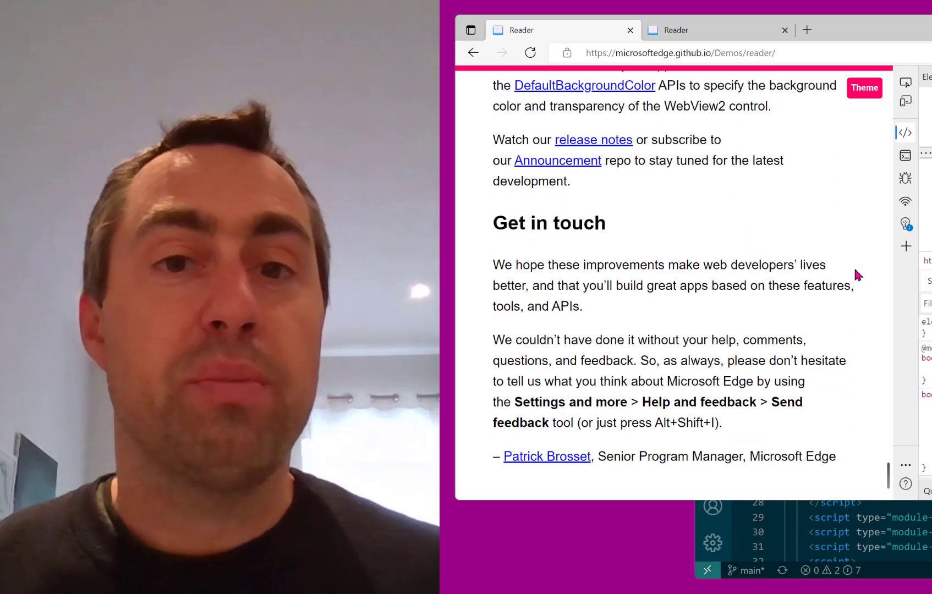
- Scroll back up and settle on the article's WebView2 section
{"action": "scroll", "coordinate": [857, 272], "scroll_direction": "up", "scroll_amount": 1}
{"action": "scroll", "coordinate": [859, 272], "scroll_direction": "up", "scroll_amount": 2}
{"action": "scroll", "coordinate": [858, 270], "scroll_direction": "up", "scroll_amount": 3}
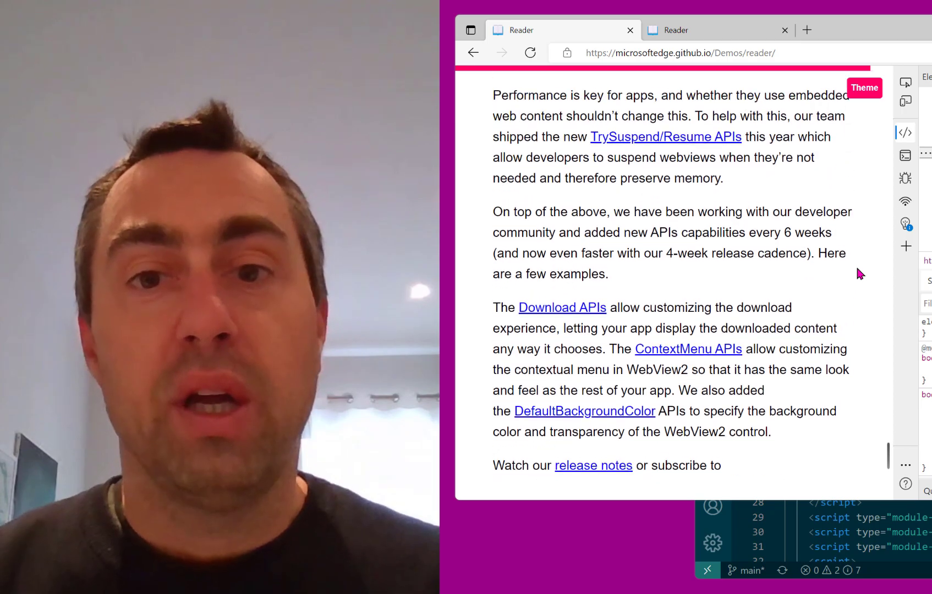
{"action": "scroll", "coordinate": [860, 263], "scroll_direction": "up", "scroll_amount": 2}
{"action": "scroll", "coordinate": [861, 264], "scroll_direction": "up", "scroll_amount": 4}
{"action": "scroll", "coordinate": [863, 267], "scroll_direction": "up", "scroll_amount": 4}
{"action": "scroll", "coordinate": [863, 269], "scroll_direction": "up", "scroll_amount": 2}
{"action": "scroll", "coordinate": [863, 268], "scroll_direction": "up", "scroll_amount": 4}
{"action": "scroll", "coordinate": [864, 269], "scroll_direction": "down", "scroll_amount": 1}
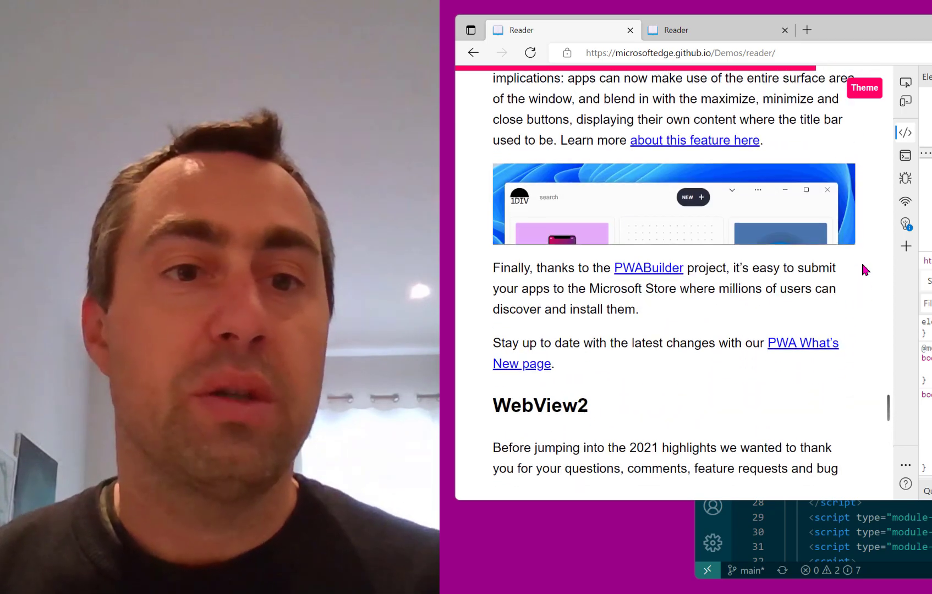
{"action": "scroll", "coordinate": [865, 269], "scroll_direction": "down", "scroll_amount": 2}
{"action": "scroll", "coordinate": [865, 271], "scroll_direction": "down", "scroll_amount": 3}
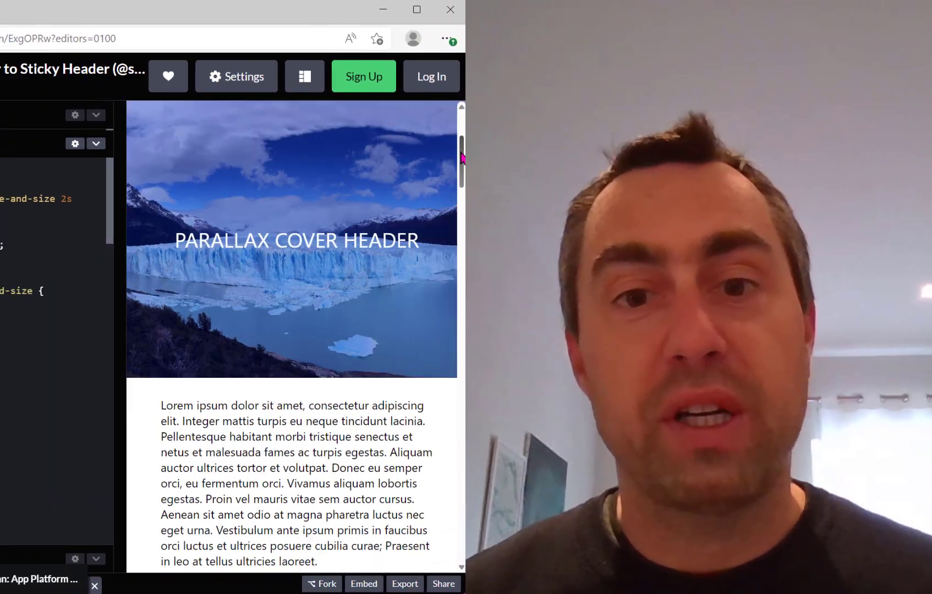
- Drag the CodePen result pane's scrollbar to scroll the Parallax Cover Header demo
{"action": "mouse_move", "coordinate": [104, 134]}
{"action": "left_mouse_down"}
{"action": "mouse_move", "coordinate": [462, 195]}
{"action": "mouse_move", "coordinate": [461, 138]}
{"action": "left_mouse_up"}
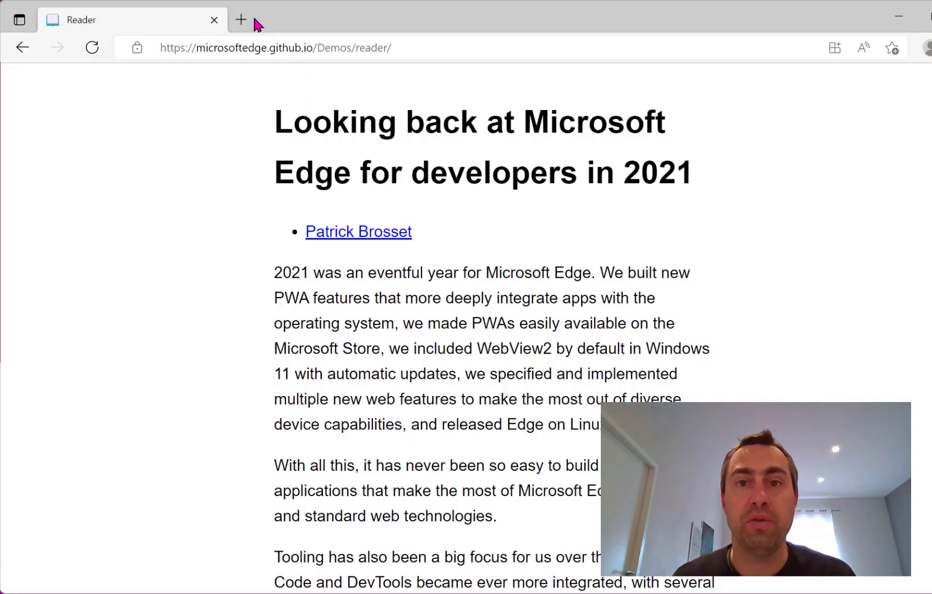
- In a new tab's about://flags, set Experimental Web Platform features to Enabled
{"action": "left_click", "coordinate": [241, 19]}
{"action": "type", "text": "abou"}
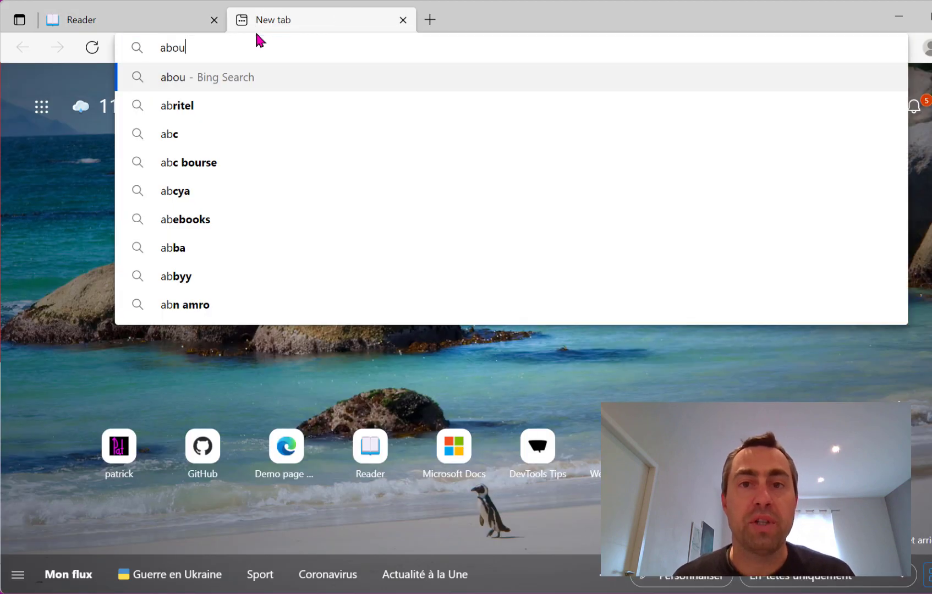
{"action": "type", "text": "t://flags"}
{"action": "key", "text": "Return"}
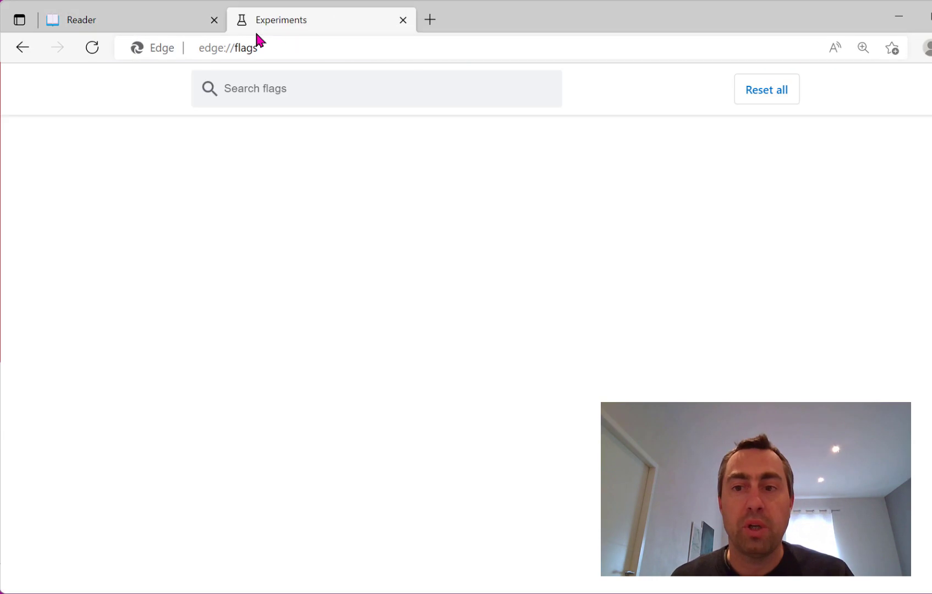
{"action": "type", "text": "expe"}
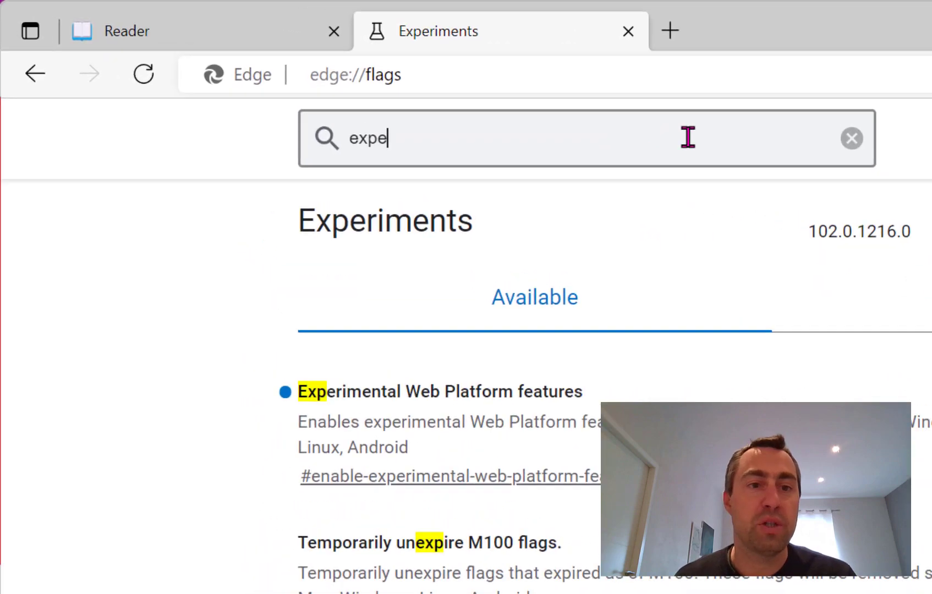
{"action": "type", "text": "rimental web platform features"}
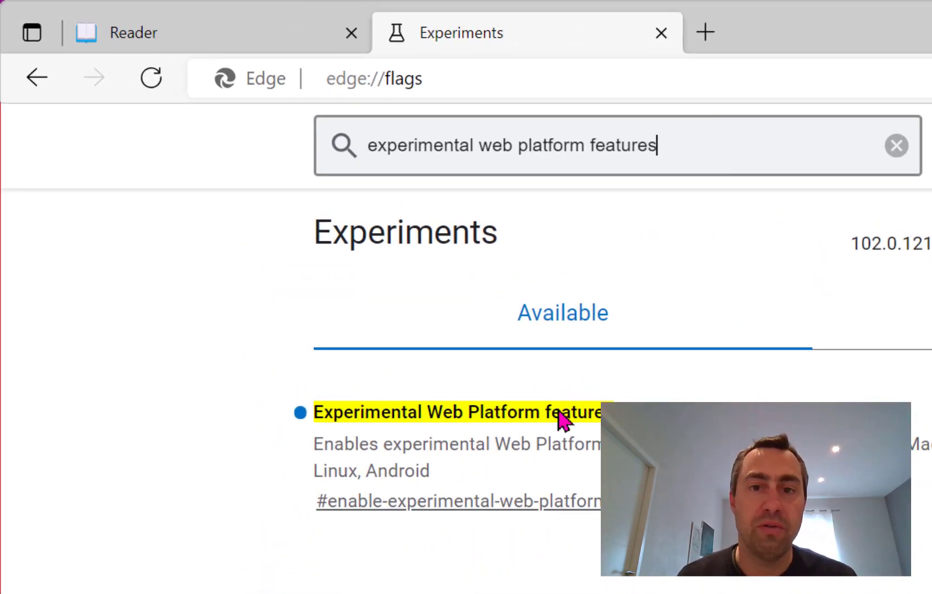
{"action": "left_click", "coordinate": [742, 285]}
{"action": "left_click", "coordinate": [736, 323]}
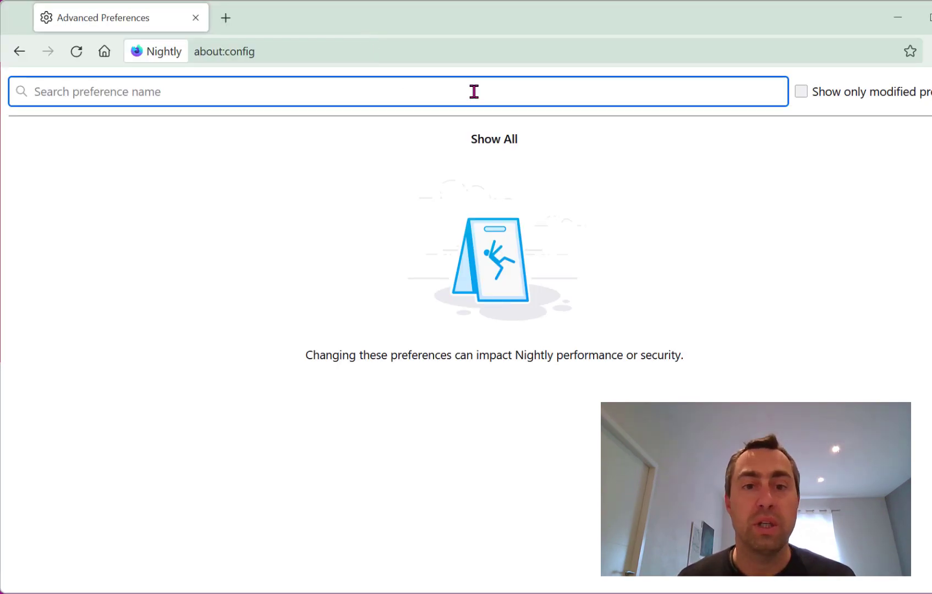
- Filter about:config to layout.css.scroll-linked-animations.enabled and confirm it reads true
{"action": "type", "text": "layout.css.scroll-linked-animations.enabled"}
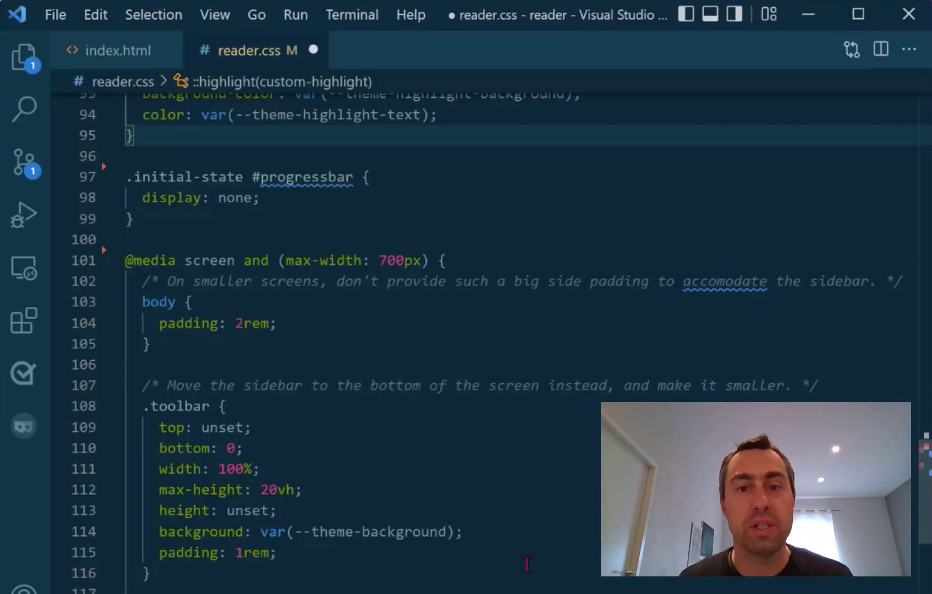
- Start a #progressbar rule after line 95 with position: fixed and top: 0
{"action": "key", "text": "Return"}
{"action": "key", "text": "Return"}
{"action": "type", "text": "#pro"}
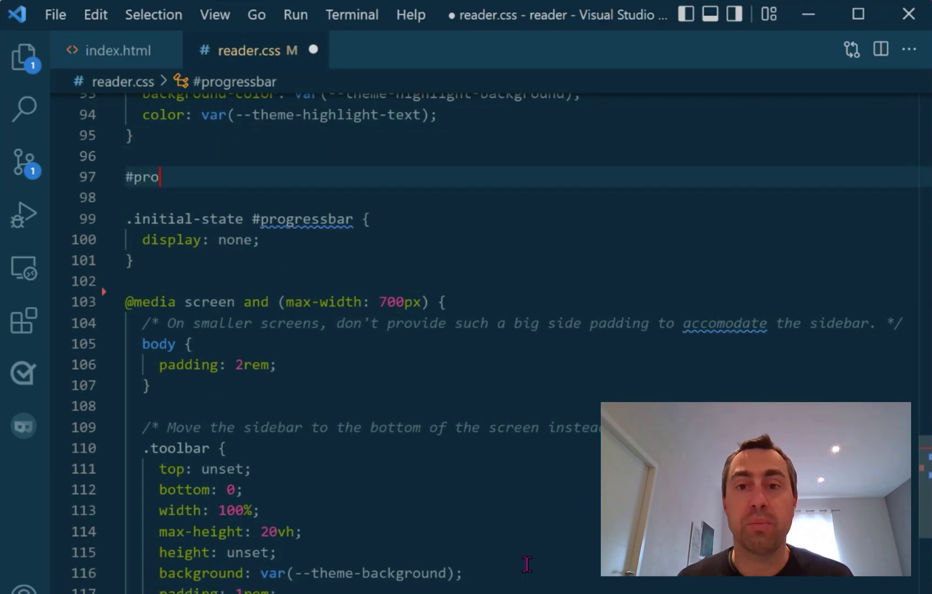
{"action": "type", "text": " {"}
{"action": "key", "text": "Return"}
{"action": "type", "text": "position: fix"}
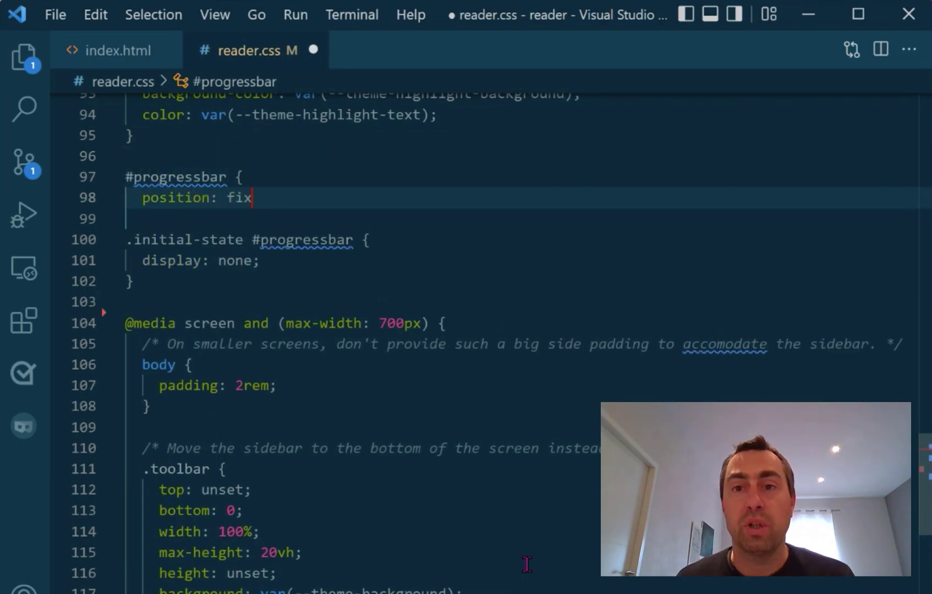
{"action": "type", "text": "ed;"}
{"action": "key", "text": "Return"}
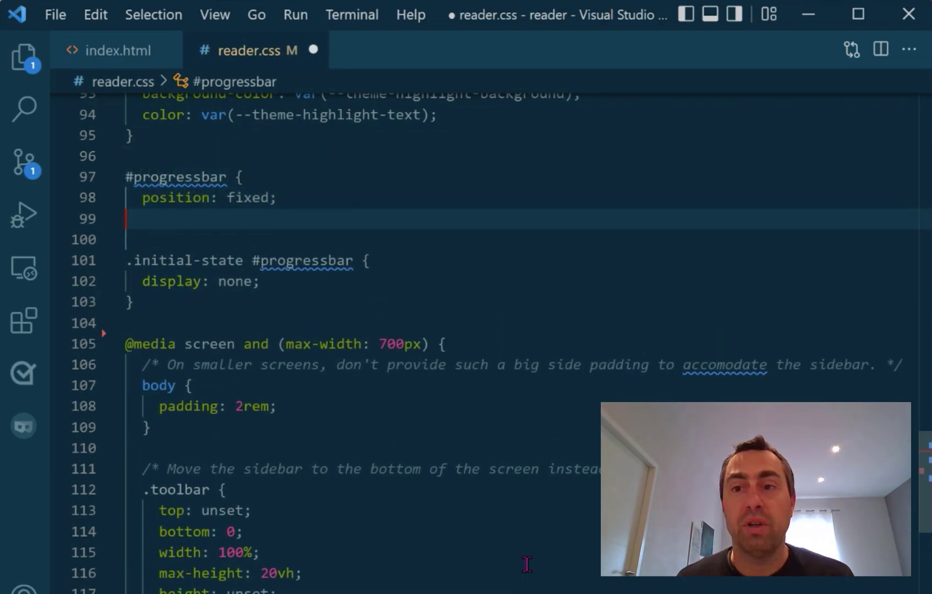
{"action": "type", "text": "top: 0;"}
{"action": "key", "text": "Return"}
{"action": "type", "text": "left: 0"}
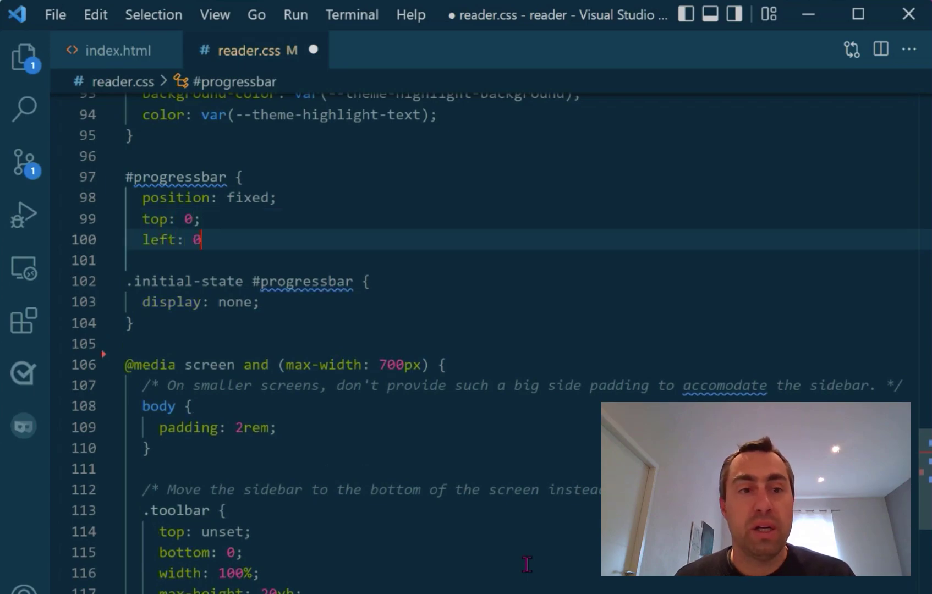
- Add left: 0, height: 0.5rem and background: var(--theme-highlight-background), then close the rule
{"action": "type", "text": ";"}
{"action": "key", "text": "Return"}
{"action": "type", "text": "height: 0.5rem"}
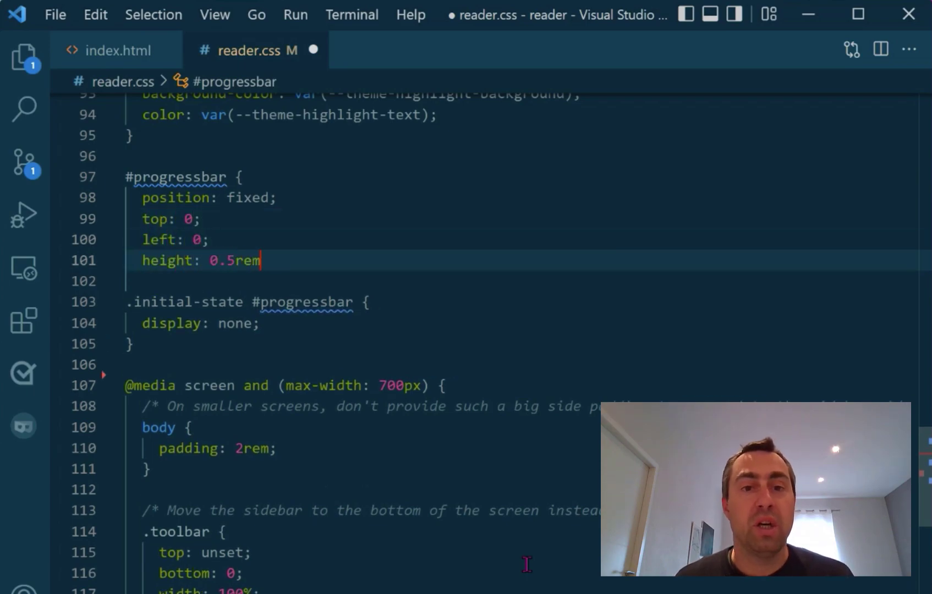
{"action": "type", "text": ";"}
{"action": "key", "text": "Return"}
{"action": "type", "text": "back"}
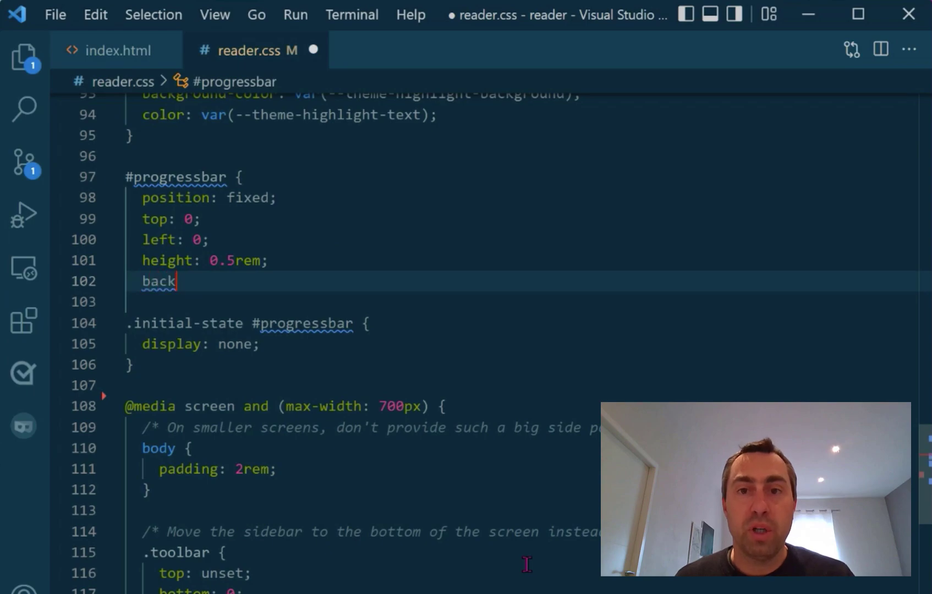
{"action": "type", "text": "ground: var(--"}
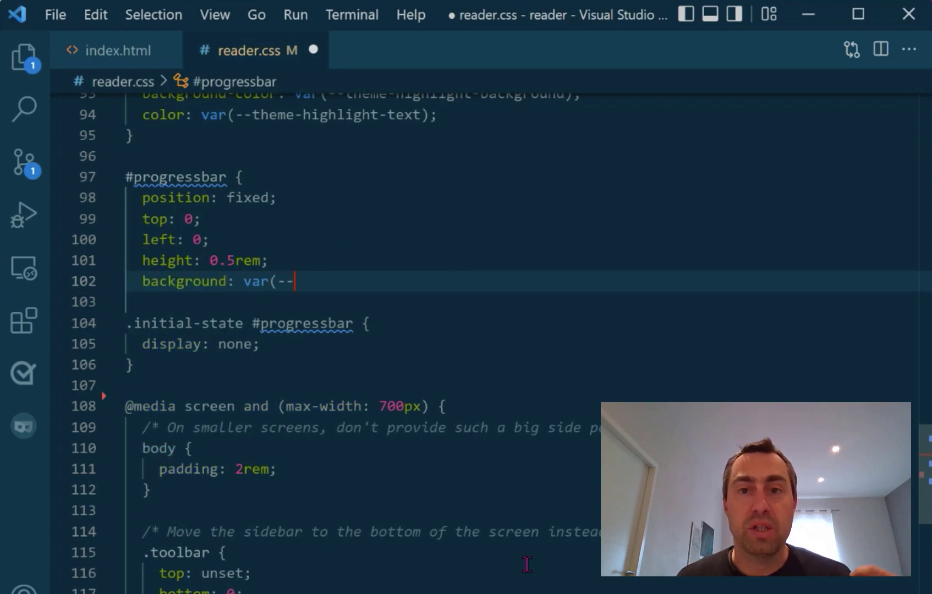
{"action": "type", "text": "theme-highligh"}
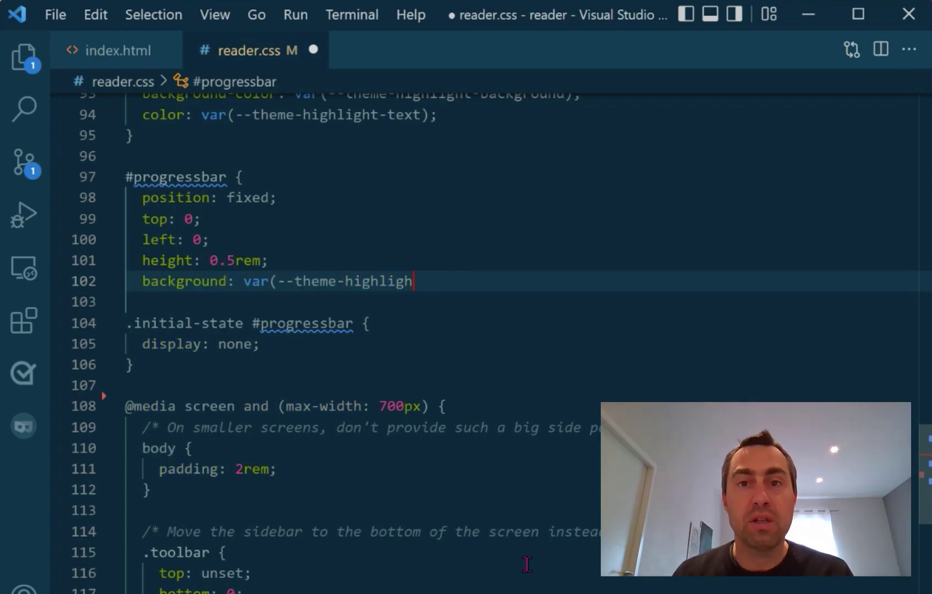
{"action": "type", "text": "nd);"}
{"action": "key", "text": "Return"}
{"action": "type", "text": "}"}
{"action": "key", "text": "Return"}
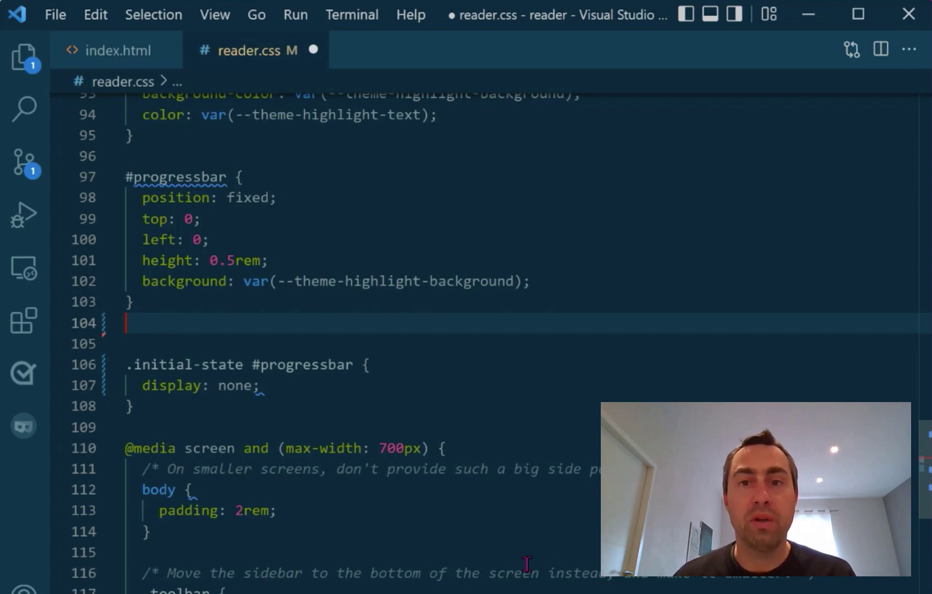
- Add a second #progressbar rule with a 1s linear adjust-progressbar animation
{"action": "key", "text": "Return"}
{"action": "type", "text": "#progressbar {"}
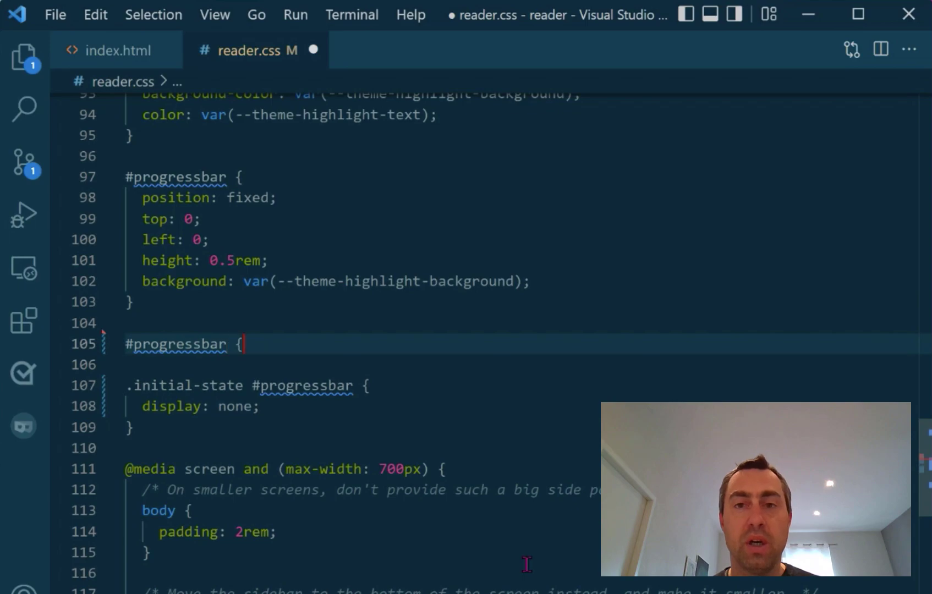
{"action": "key", "text": "Return"}
{"action": "type", "text": "a"}
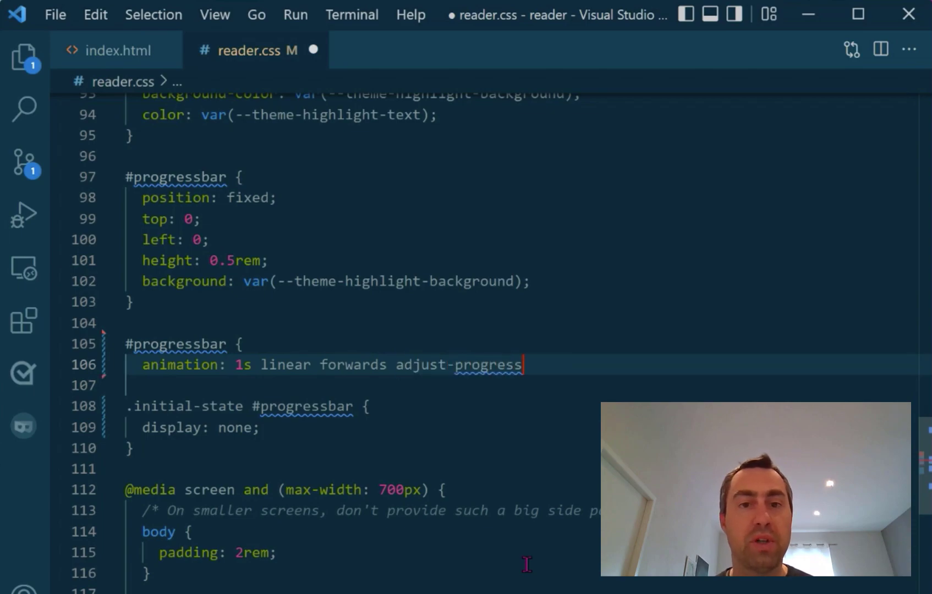
{"action": "key", "text": "Return"}
{"action": "type", "text": "}"}
{"action": "key", "text": "Return"}
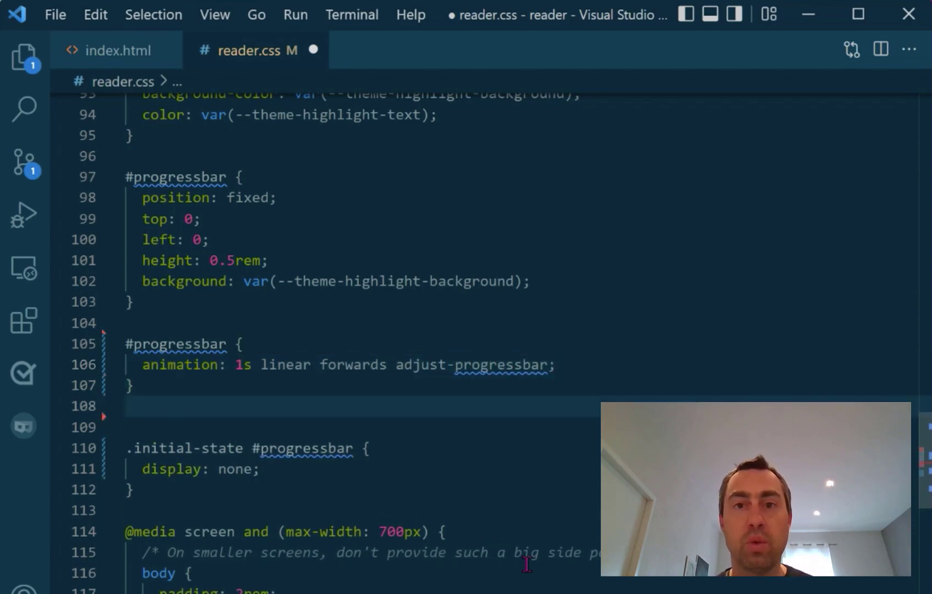
{"action": "key", "text": "Return"}
{"action": "type", "text": "@keyframes adjust-progressba"}
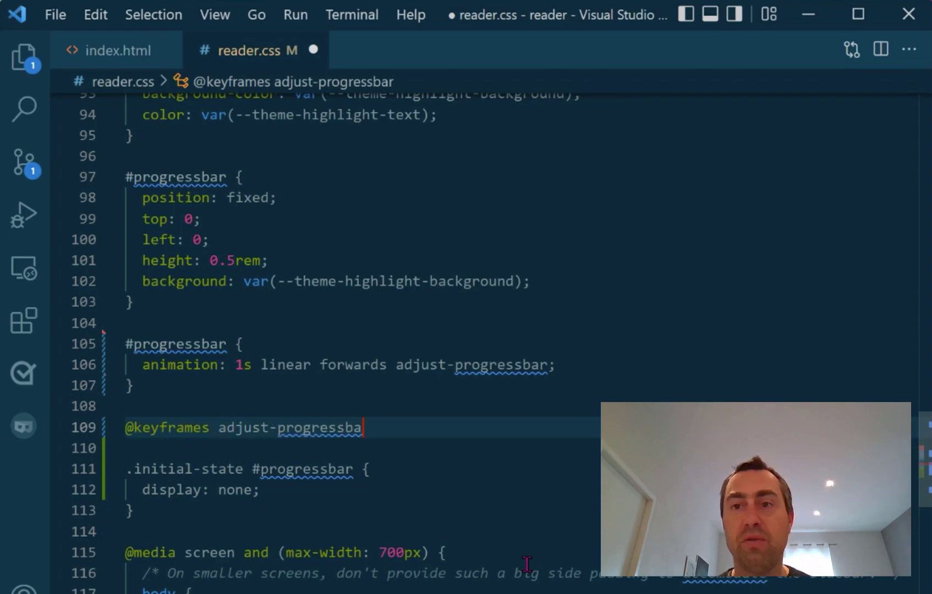
{"action": "type", "text": "r {"}
{"action": "key", "text": "Return"}
{"action": "type", "text": "{"}
{"action": "key", "text": "Return"}
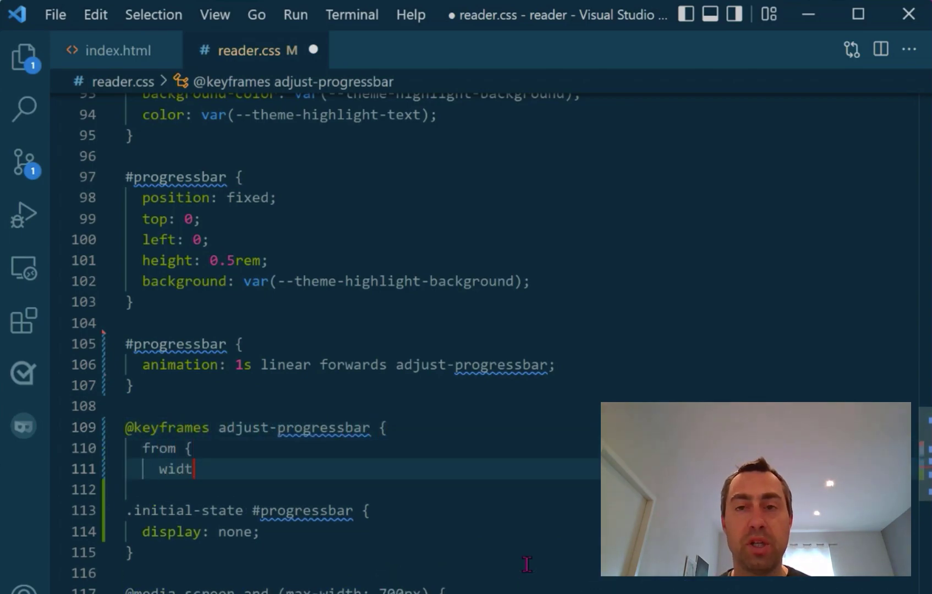
{"action": "type", "text": ": 0;"}
{"action": "key", "text": "Return"}
{"action": "type", "text": "}"}
{"action": "key", "text": "Return"}
- Add the to block setting width: 100% and close the keyframes rule
{"action": "type", "text": "to {"}
{"action": "key", "text": "Return"}
{"action": "type", "text": "width: 1"}
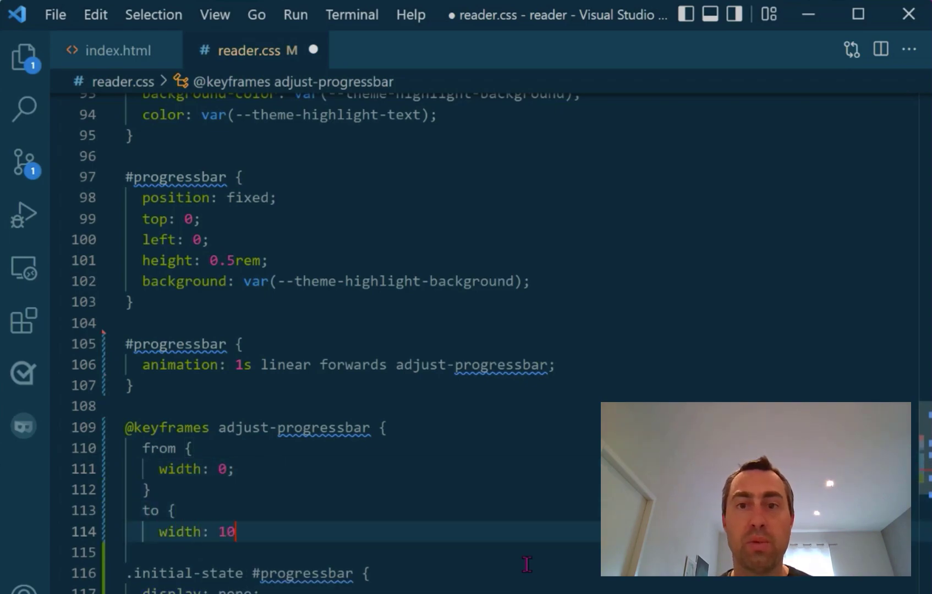
{"action": "type", "text": "0%;"}
{"action": "key", "text": "Return"}
{"action": "type", "text": "}"}
{"action": "key", "text": "Return"}
{"action": "type", "text": "}"}
{"action": "left_click_drag", "start_coordinate": [125, 344], "coordinate": [336, 565]}
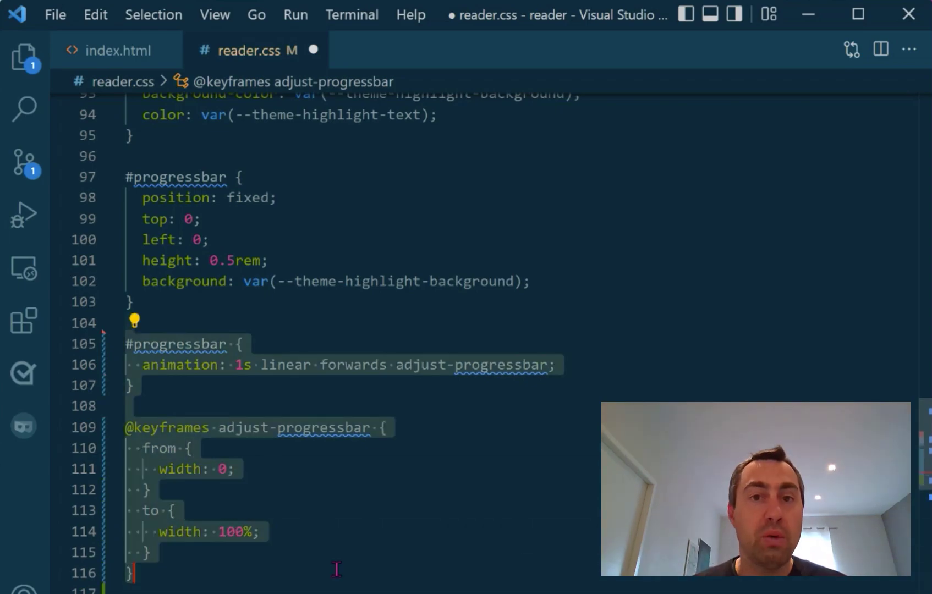
{"action": "key", "text": "Tab"}
{"action": "key", "text": "Left"}
{"action": "key", "text": "Up"}
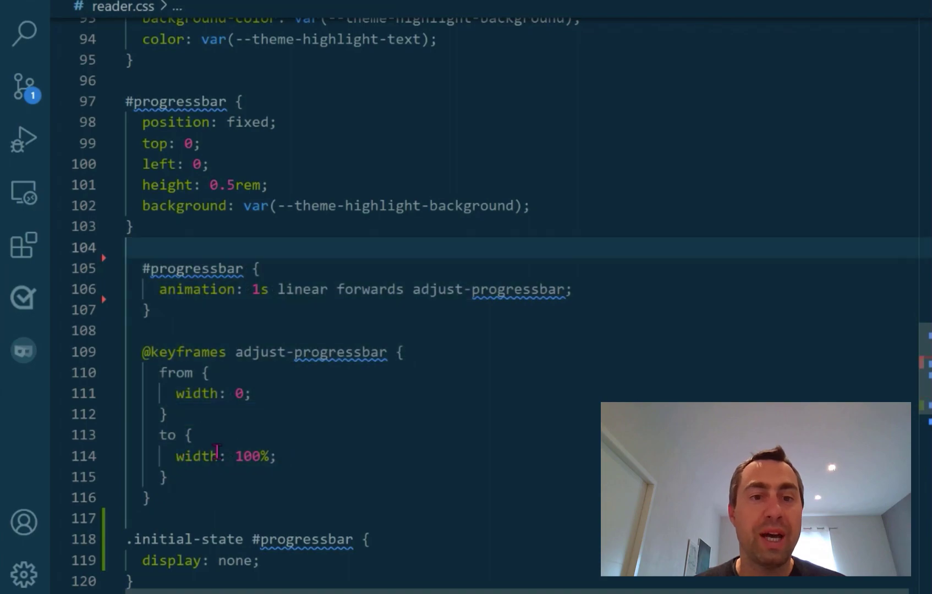
{"action": "key", "text": "Return"}
{"action": "type", "text": "@supports (animation-t"}
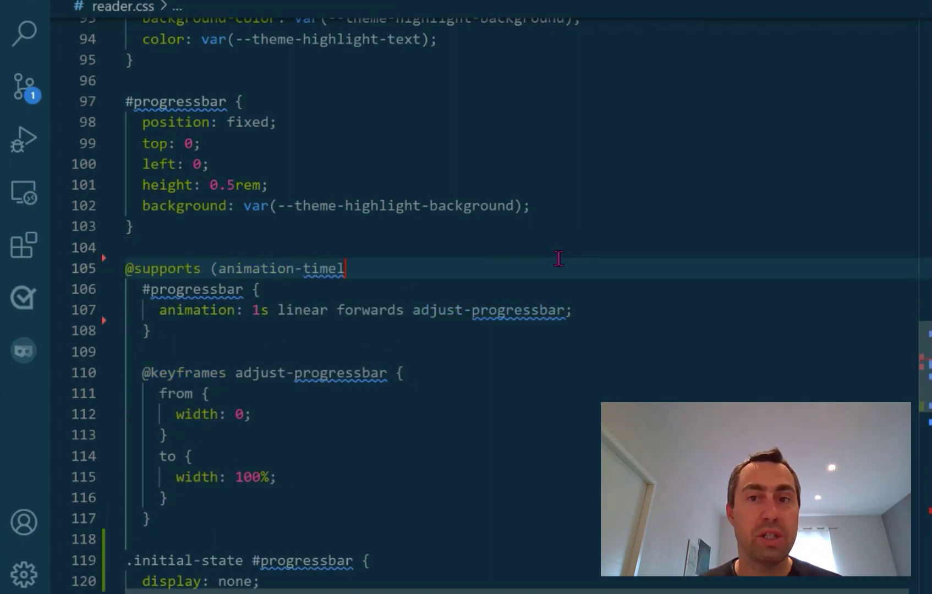
{"action": "type", "text": "imeline) {"}
{"action": "left_click", "coordinate": [552, 519]}
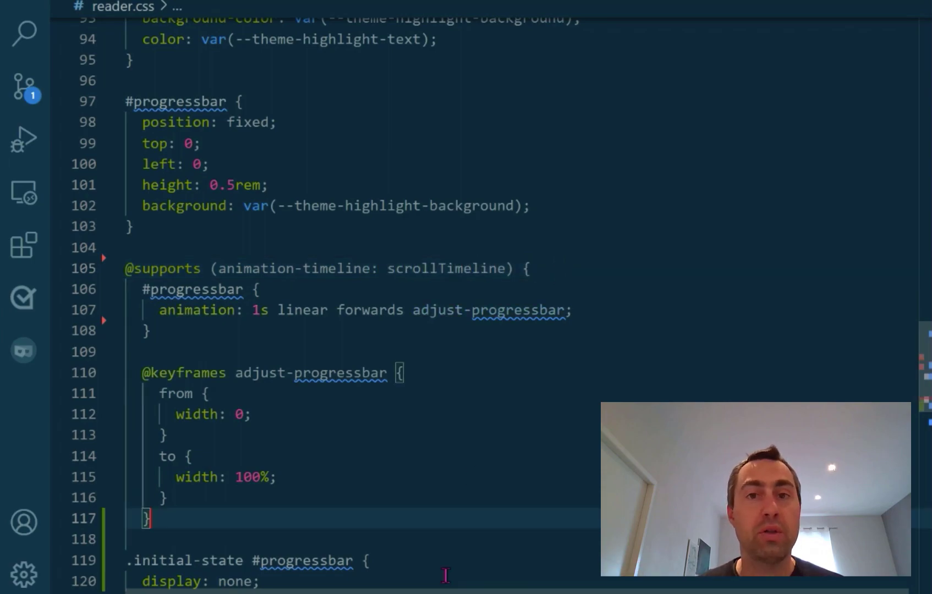
{"action": "key", "text": "Return"}
{"action": "type", "text": "}"}
{"action": "left_click", "coordinate": [551, 529]}
{"action": "key", "text": "Up"}
{"action": "key", "text": "Up"}
{"action": "key", "text": "Up"}
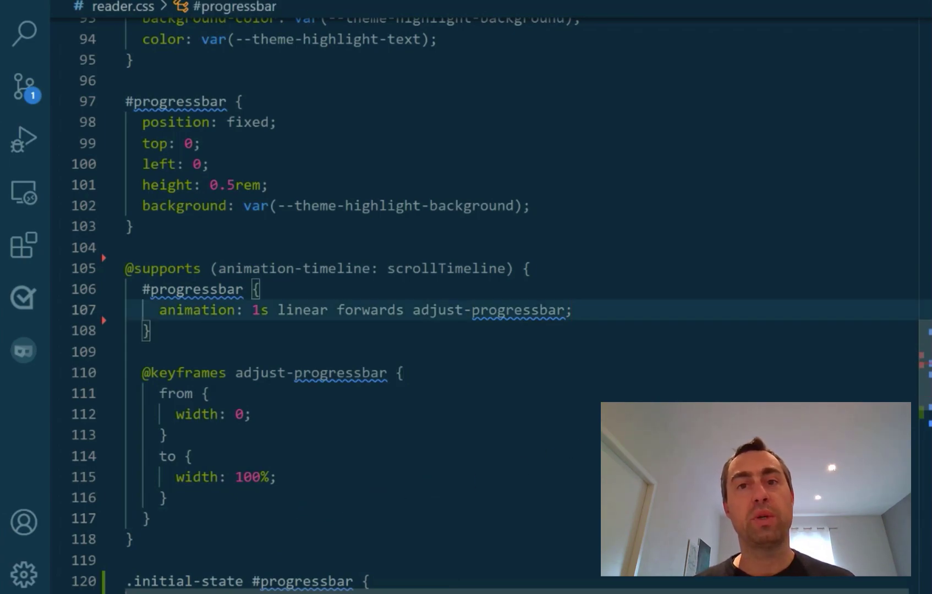
{"action": "key", "text": "Return"}
{"action": "type", "text": "animation-timeline: scrollTimeline;"}
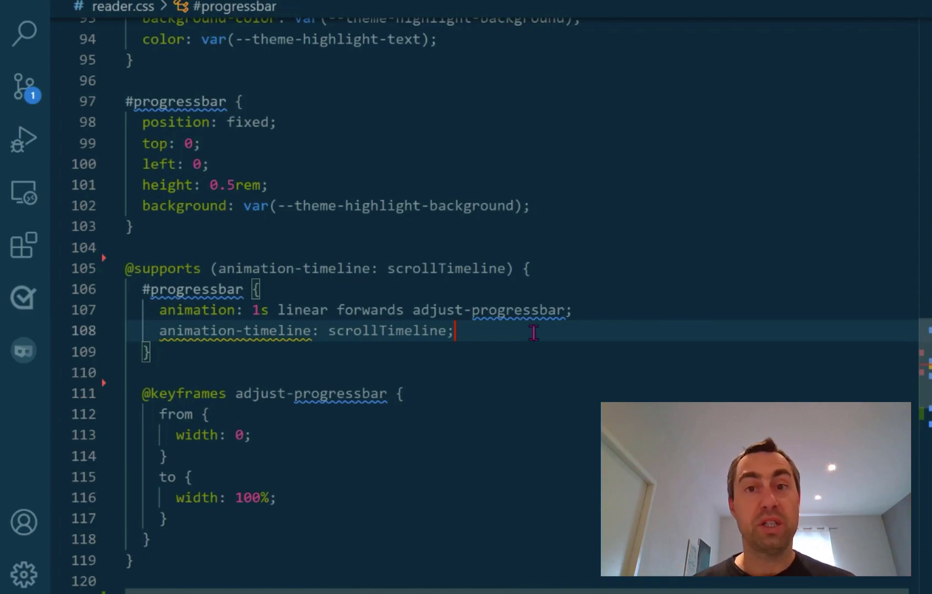
{"action": "key", "text": "Down"}
{"action": "key", "text": "Down"}
{"action": "key", "text": "Down"}
{"action": "scroll", "coordinate": [649, 400], "scroll_direction": "down", "scroll_amount": 1}
{"action": "scroll", "coordinate": [649, 399], "scroll_direction": "down", "scroll_amount": 2}
{"action": "key", "text": "Return"}
{"action": "key", "text": "Return"}
{"action": "type", "text": "@scro"}
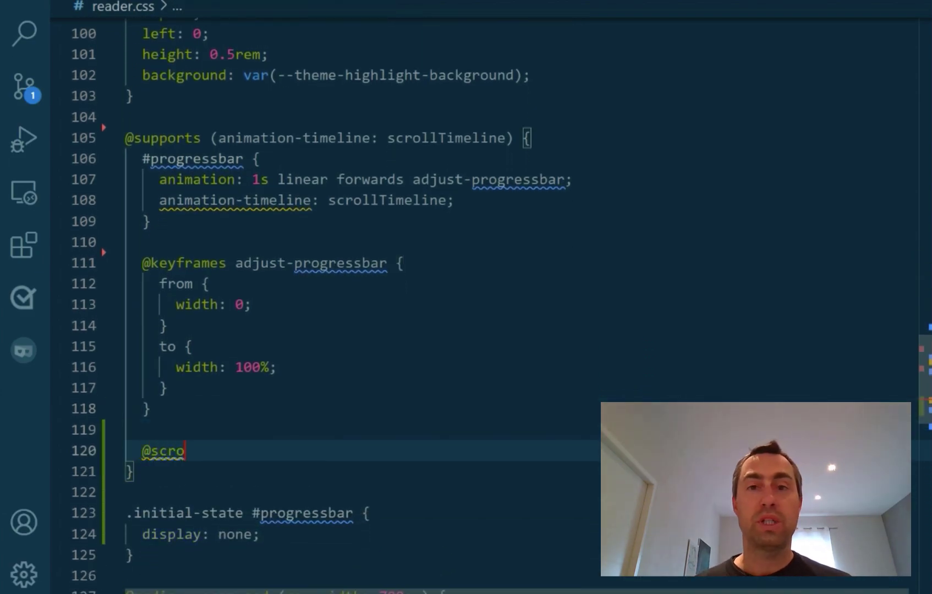
{"action": "type", "text": "ll-timeline scrollTimeline {"}
{"action": "key", "text": "Return"}
{"action": "type", "text": "source: auto;"}
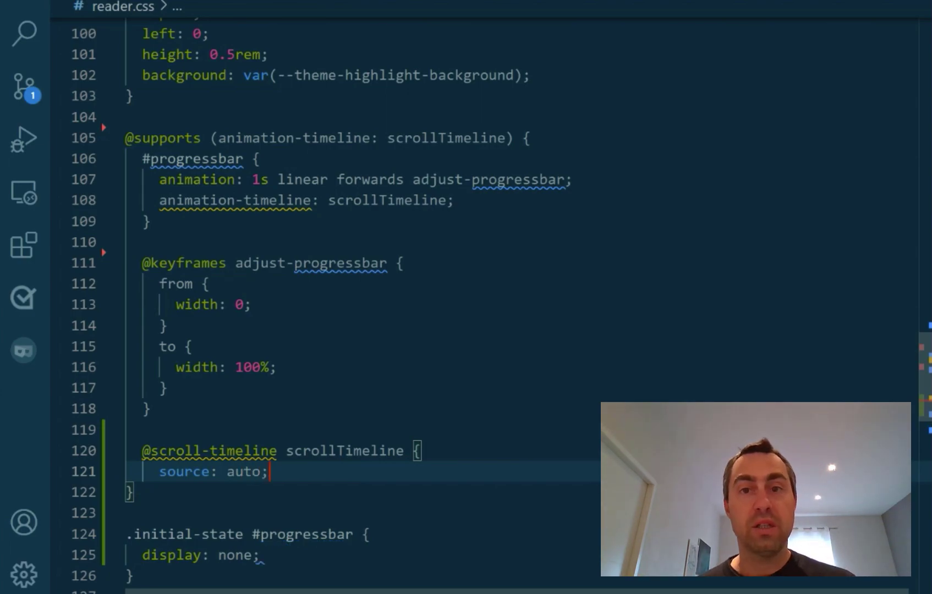
{"action": "key", "text": "Return"}
{"action": "type", "text": "orientation: ve"}
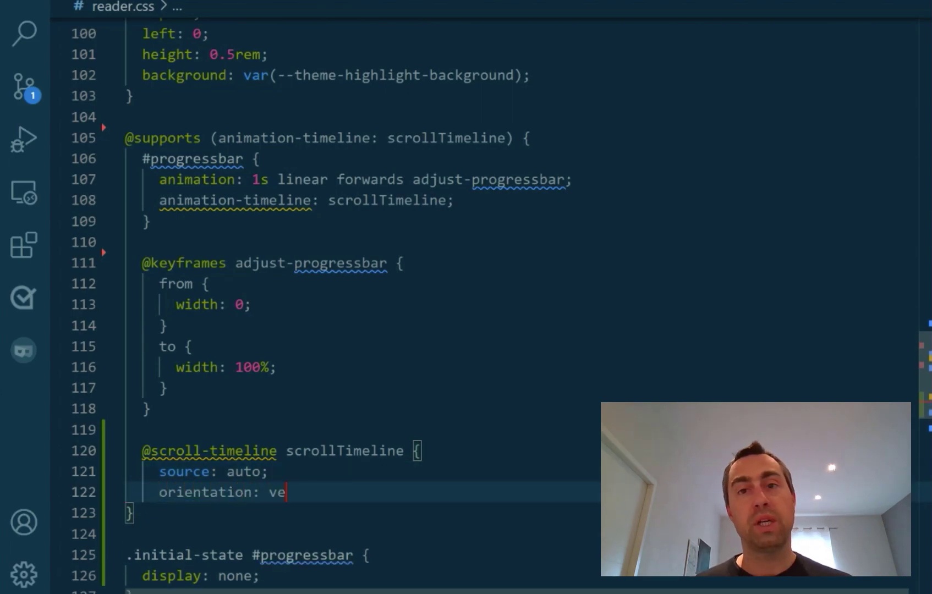
{"action": "type", "text": "rtical;"}
{"action": "key", "text": "Return"}
{"action": "type", "text": "scroll-offse"}
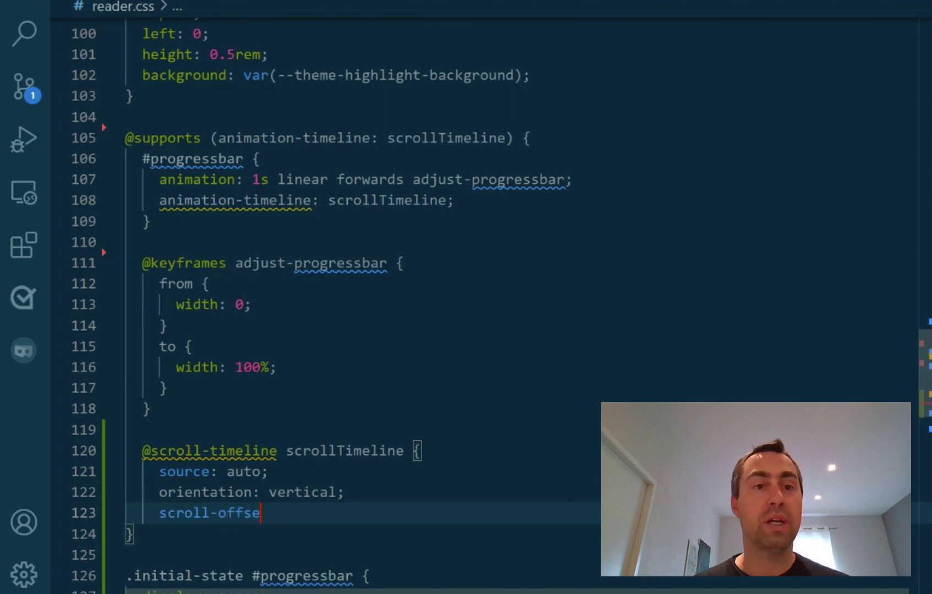
{"action": "type", "text": "ts: 0%, 100%;"}
{"action": "key", "text": "Return"}
{"action": "type", "text": "}"}
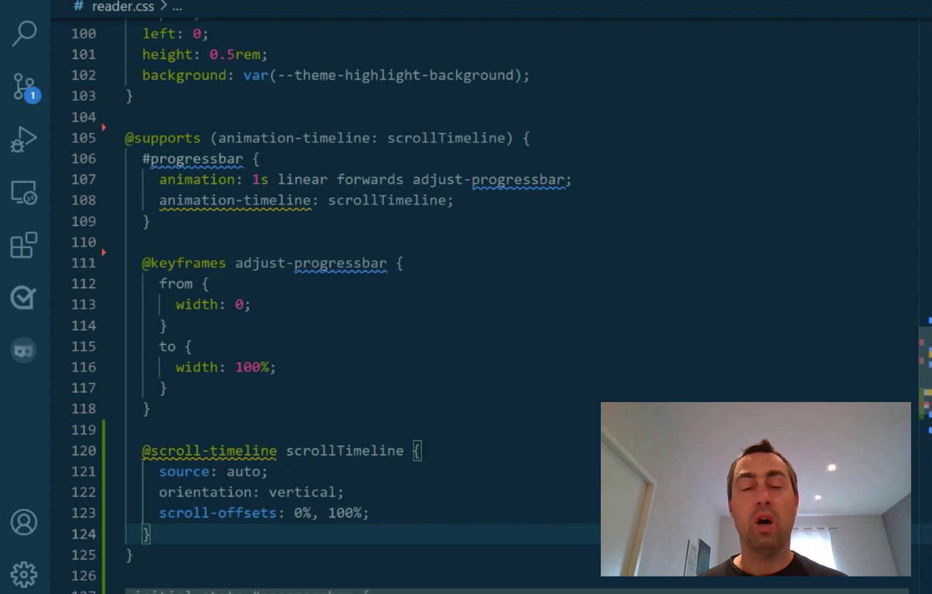
- Scroll down the Reader demo in Edge, watching the pink top progress bar lengthen
{"action": "scroll", "coordinate": [462, 291], "scroll_direction": "down", "scroll_amount": 2}
{"action": "scroll", "coordinate": [462, 291], "scroll_direction": "down", "scroll_amount": 5}
{"action": "scroll", "coordinate": [462, 292], "scroll_direction": "down", "scroll_amount": 5}
{"action": "scroll", "coordinate": [462, 291], "scroll_direction": "down", "scroll_amount": 5}
{"action": "scroll", "coordinate": [462, 291], "scroll_direction": "down", "scroll_amount": 5}
{"action": "scroll", "coordinate": [462, 292], "scroll_direction": "down", "scroll_amount": 5}
{"action": "scroll", "coordinate": [462, 291], "scroll_direction": "down", "scroll_amount": 5}
{"action": "scroll", "coordinate": [462, 291], "scroll_direction": "down", "scroll_amount": 5}
{"action": "scroll", "coordinate": [462, 292], "scroll_direction": "down", "scroll_amount": 5}
{"action": "scroll", "coordinate": [462, 291], "scroll_direction": "down", "scroll_amount": 5}
{"action": "scroll", "coordinate": [462, 291], "scroll_direction": "down", "scroll_amount": 5}
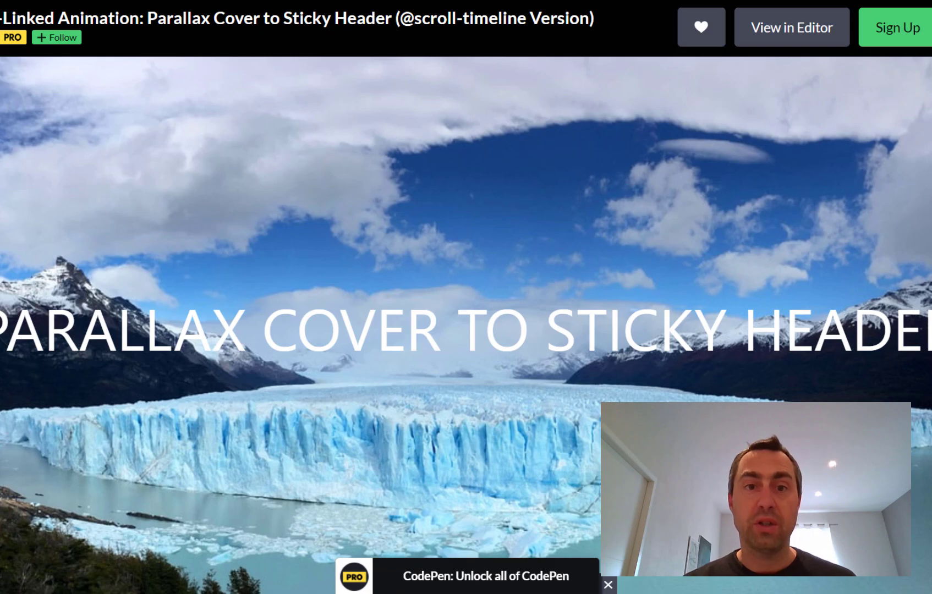
- Scroll the Parallax Cover to Sticky Header pen down and back up to see the header collapse
{"action": "scroll", "coordinate": [466, 324], "scroll_direction": "down", "scroll_amount": 1}
{"action": "scroll", "coordinate": [466, 324], "scroll_direction": "down", "scroll_amount": 1}
{"action": "scroll", "coordinate": [466, 325], "scroll_direction": "down", "scroll_amount": 2}
{"action": "scroll", "coordinate": [466, 324], "scroll_direction": "down", "scroll_amount": 2}
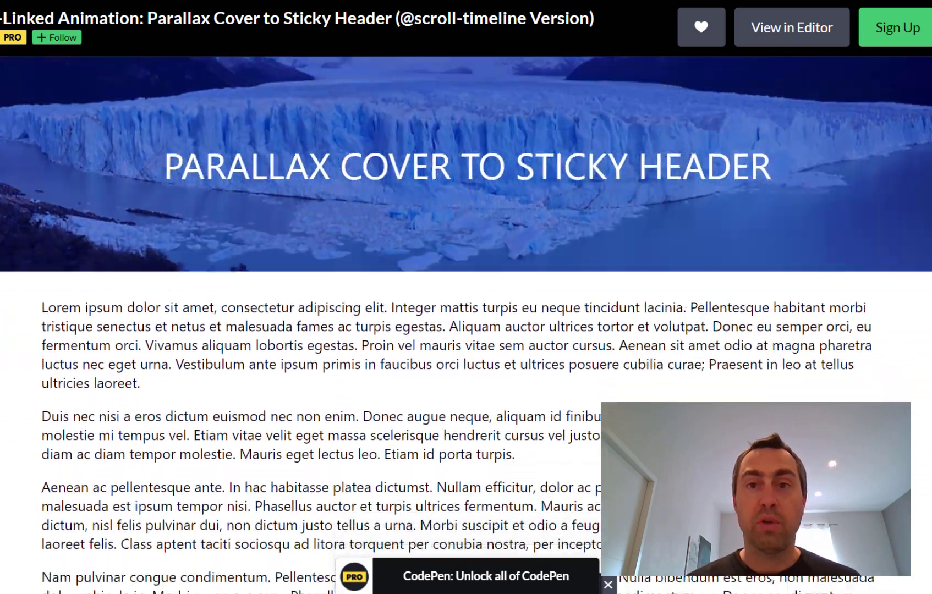
{"action": "scroll", "coordinate": [465, 330], "scroll_direction": "down", "scroll_amount": 3}
{"action": "scroll", "coordinate": [466, 330], "scroll_direction": "down", "scroll_amount": 2}
{"action": "scroll", "coordinate": [466, 330], "scroll_direction": "down", "scroll_amount": 3}
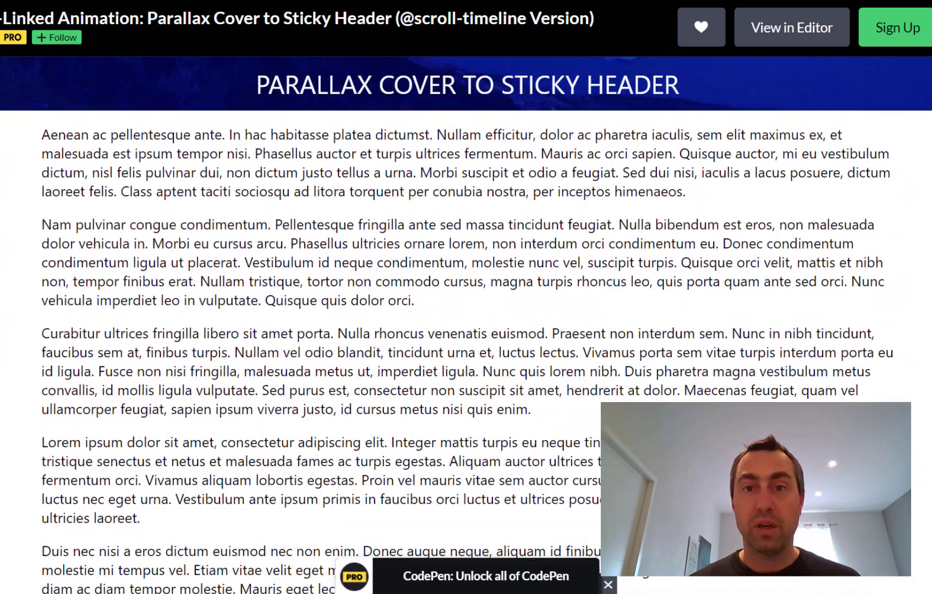
{"action": "scroll", "coordinate": [466, 330], "scroll_direction": "up", "scroll_amount": 3}
{"action": "scroll", "coordinate": [466, 330], "scroll_direction": "up", "scroll_amount": 2}
{"action": "scroll", "coordinate": [466, 330], "scroll_direction": "up", "scroll_amount": 2}
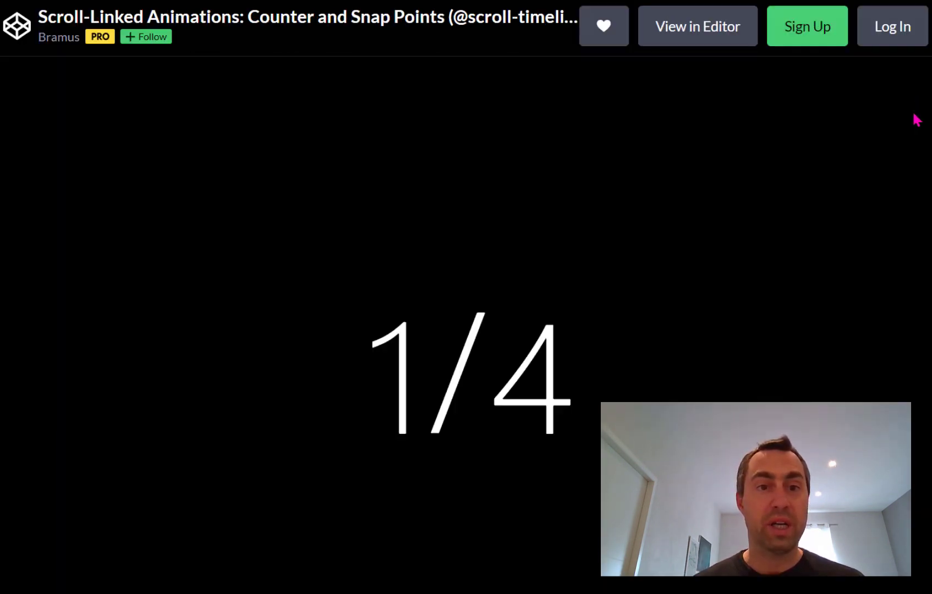
- Scroll the Counter and Snap Points demo down to its last section
{"action": "scroll", "coordinate": [844, 214], "scroll_direction": "down", "scroll_amount": 2}
{"action": "scroll", "coordinate": [846, 216], "scroll_direction": "down", "scroll_amount": 3}
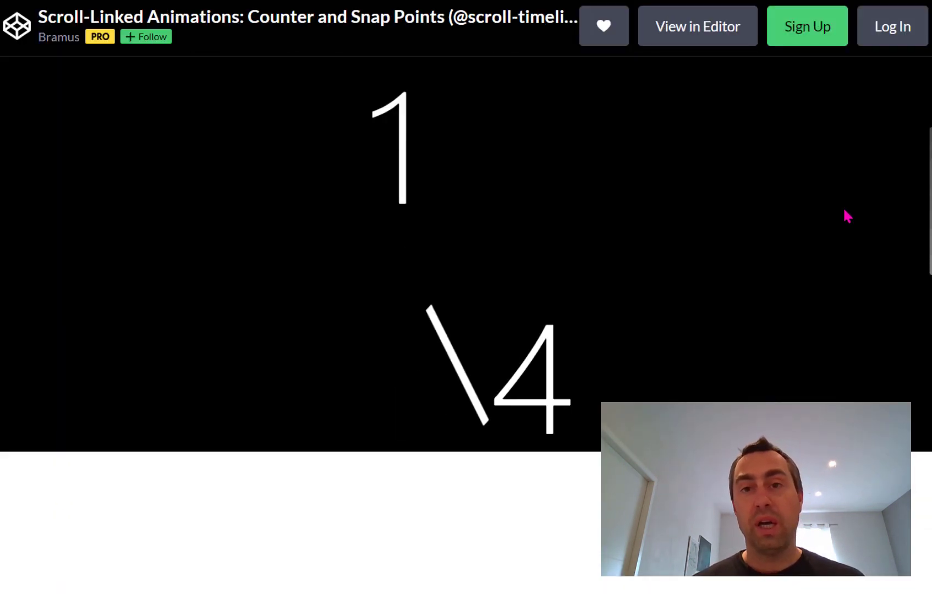
{"action": "scroll", "coordinate": [847, 216], "scroll_direction": "down", "scroll_amount": 3}
{"action": "scroll", "coordinate": [847, 216], "scroll_direction": "down", "scroll_amount": 2}
{"action": "scroll", "coordinate": [846, 216], "scroll_direction": "down", "scroll_amount": 3}
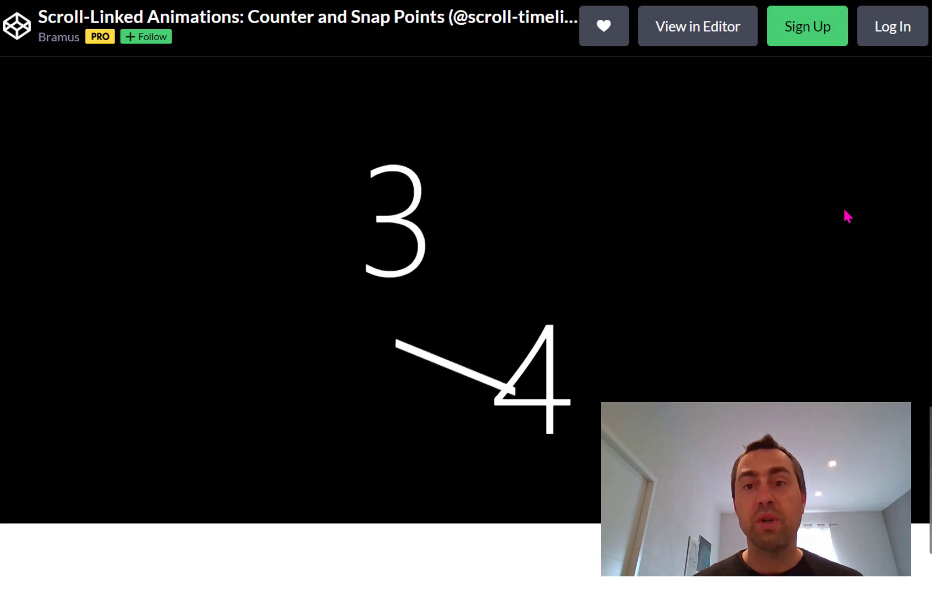
{"action": "scroll", "coordinate": [847, 216], "scroll_direction": "down", "scroll_amount": 3}
{"action": "scroll", "coordinate": [847, 215], "scroll_direction": "down", "scroll_amount": 2}
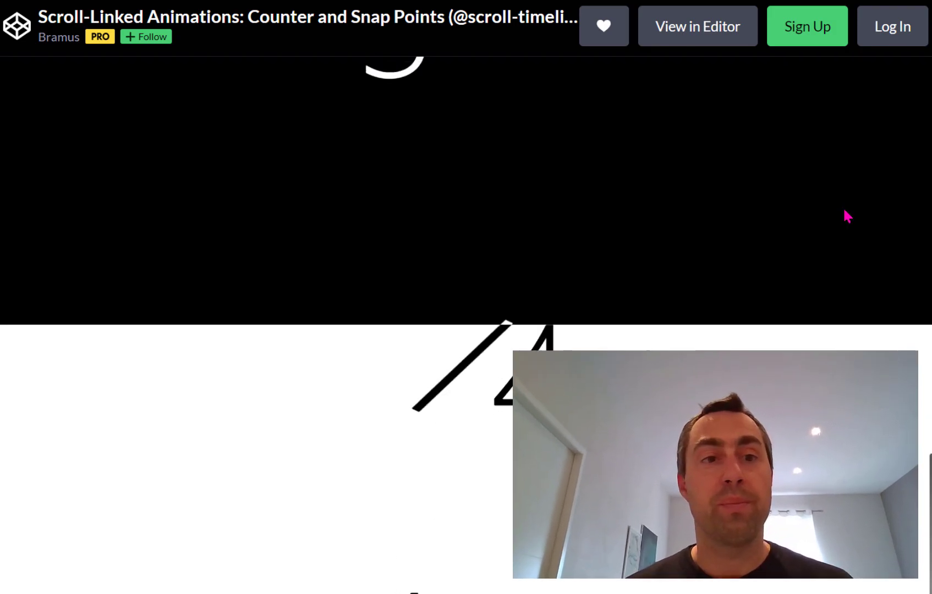